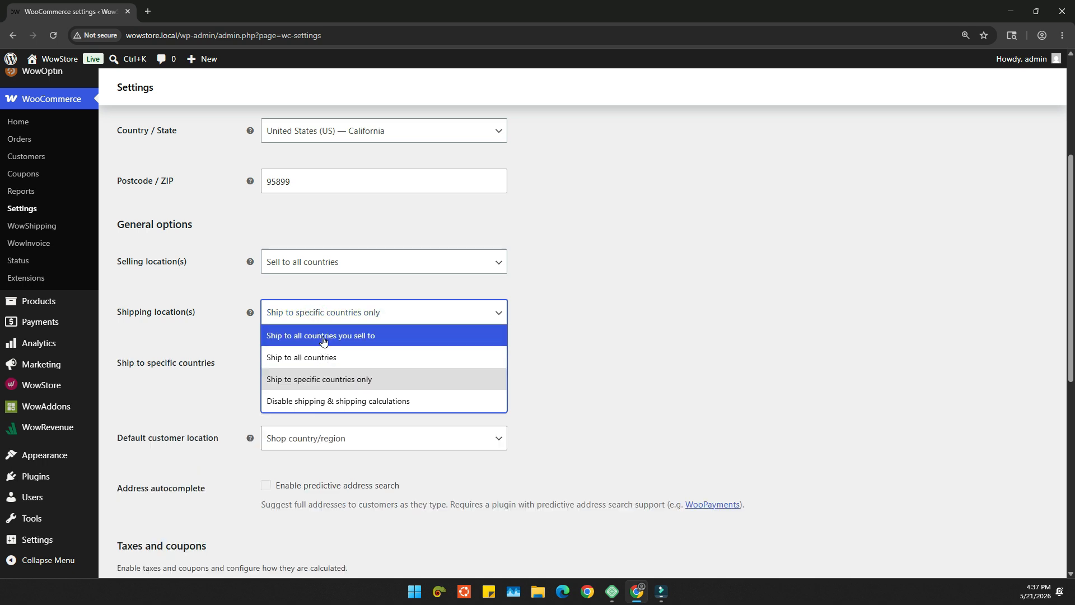
- Set shipping locations to "Ship to all countries you sell to" and default customer location to "No location by default", and save
{"action": "left_click", "coordinate": [324, 339]}
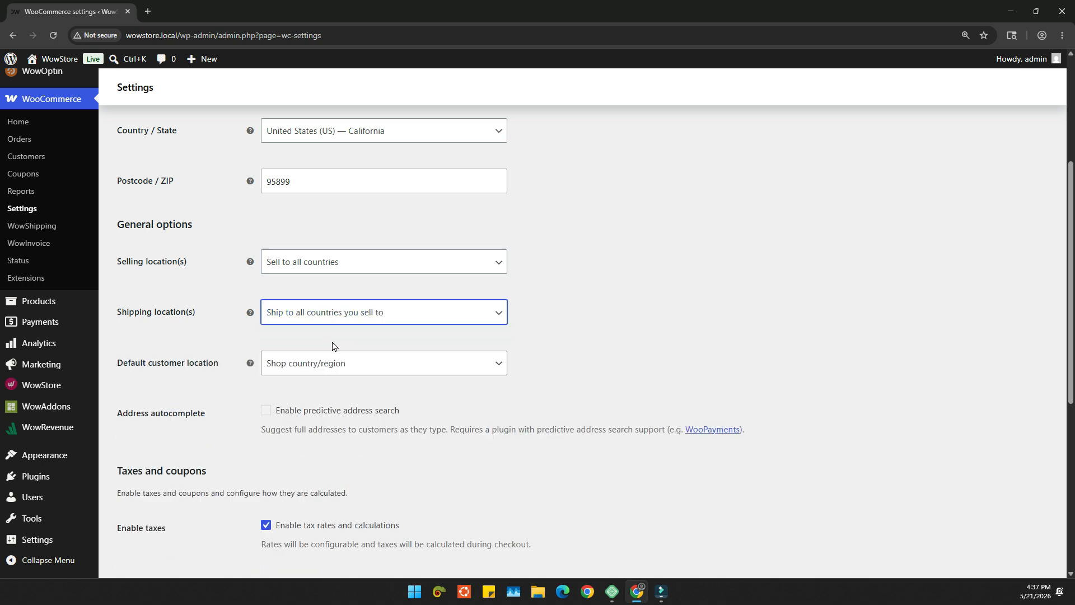
{"action": "left_click", "coordinate": [351, 360]}
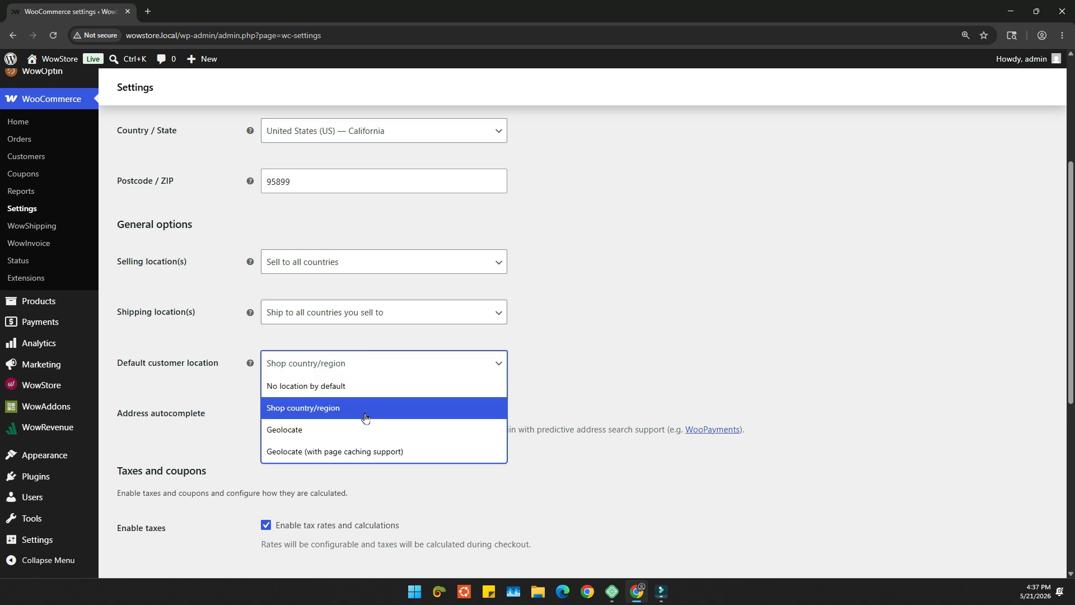
{"action": "left_click", "coordinate": [348, 386]}
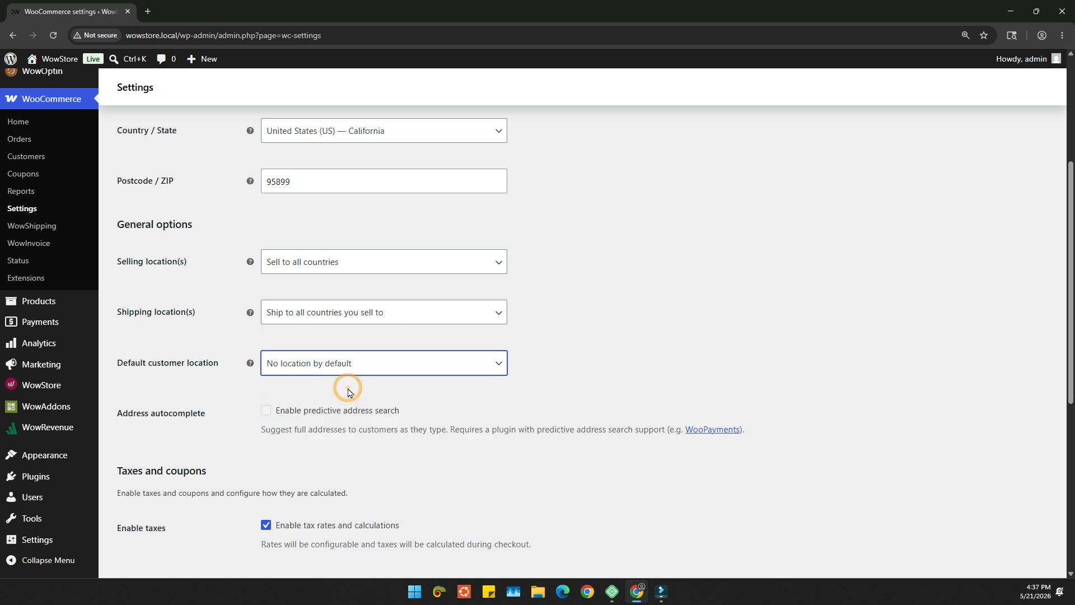
{"action": "scroll", "coordinate": [351, 395], "scroll_direction": "down", "scroll_amount": 6}
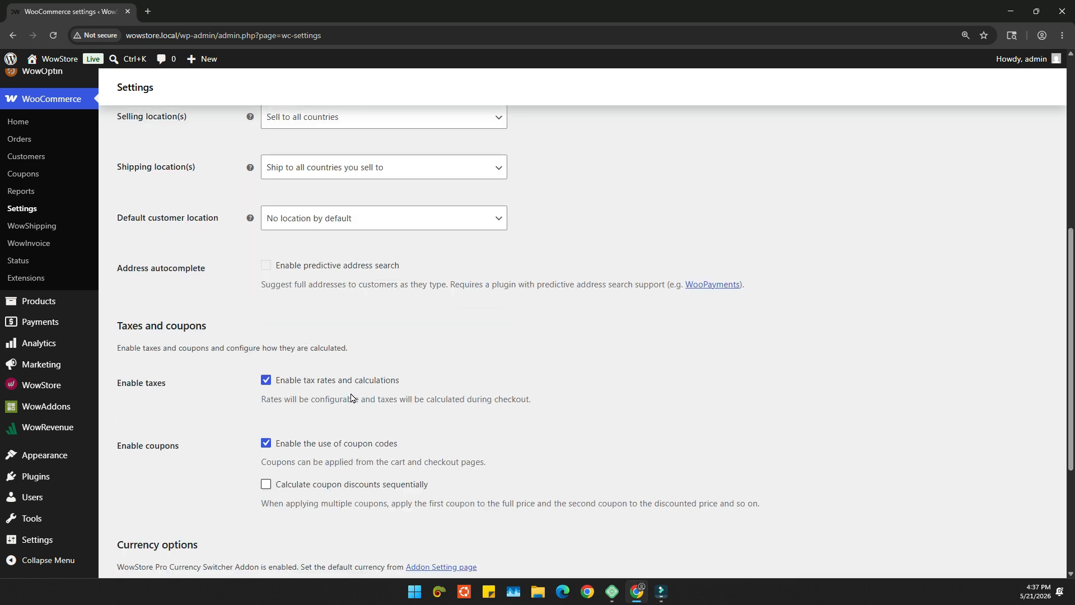
{"action": "left_click", "coordinate": [164, 490]}
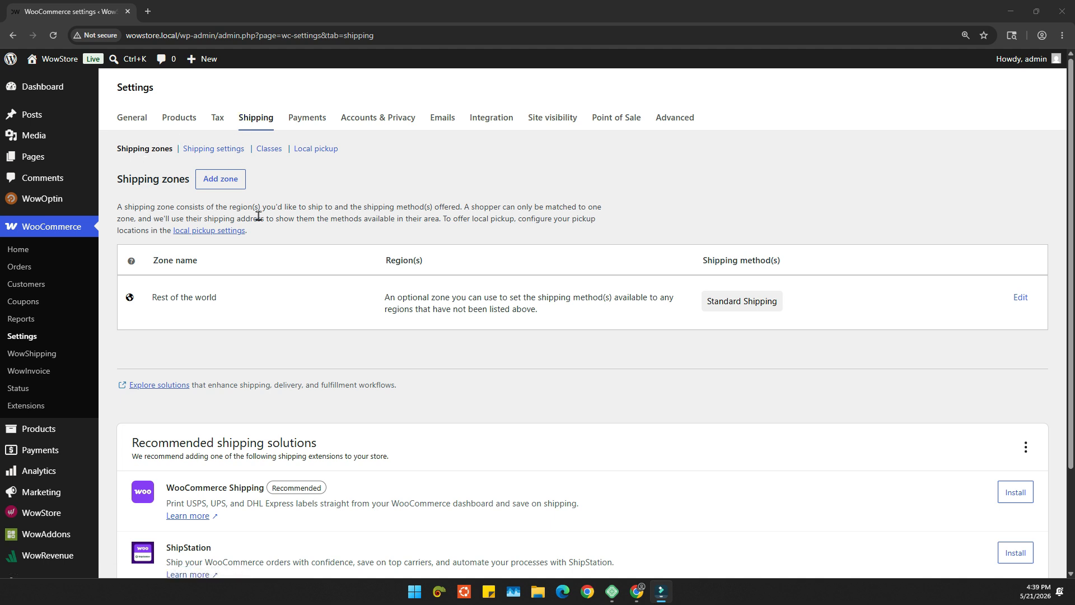
- Start a new shipping zone and name it Canada
{"action": "left_click", "coordinate": [220, 179]}
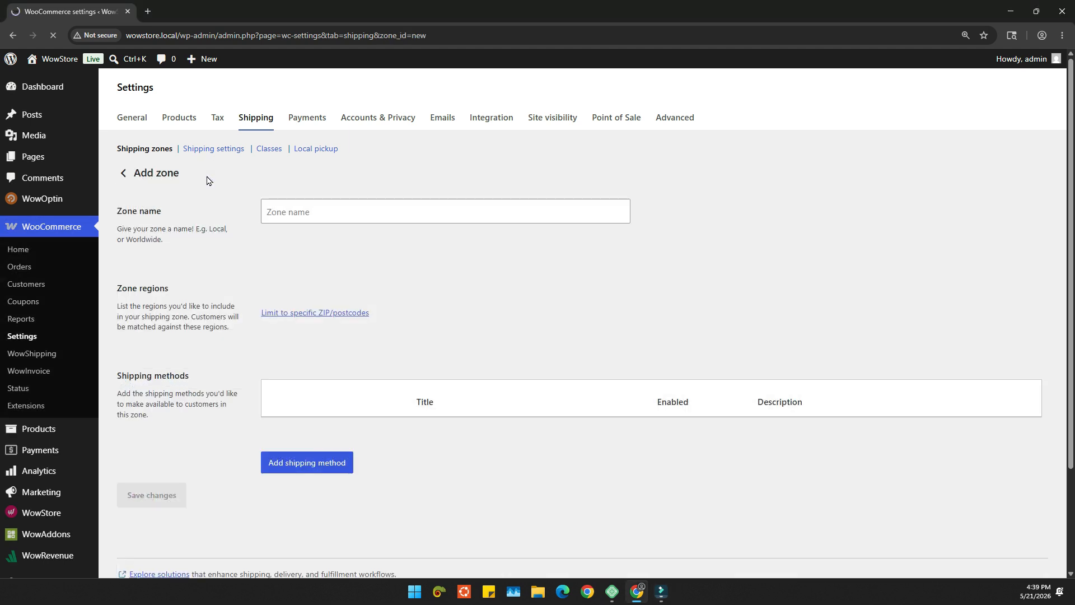
{"action": "left_click", "coordinate": [316, 208]}
{"action": "type", "text": "Canada"}
{"action": "left_click", "coordinate": [341, 269]}
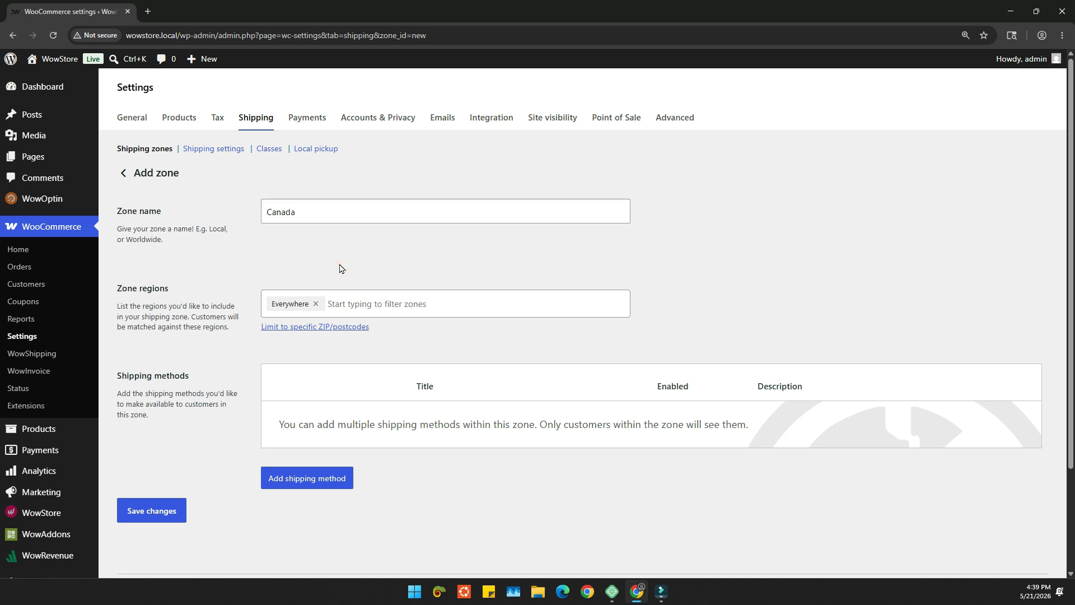
- Choose Canada as the zone's region in place of Everywhere
{"action": "left_click", "coordinate": [397, 312]}
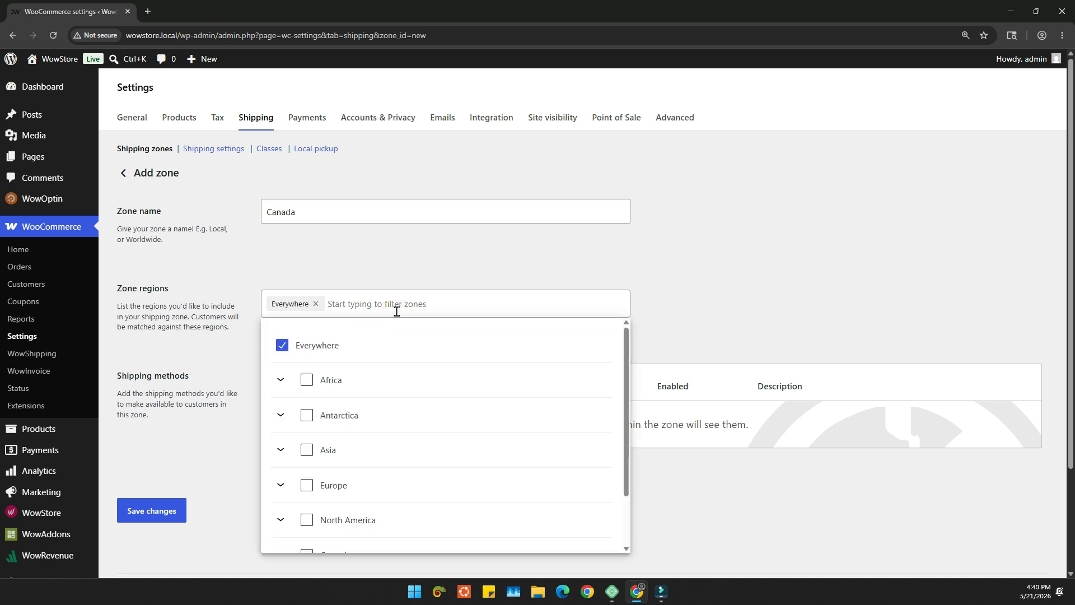
{"action": "left_click", "coordinate": [372, 379]}
{"action": "scroll", "coordinate": [392, 409], "scroll_direction": "down", "scroll_amount": 1}
{"action": "scroll", "coordinate": [401, 423], "scroll_direction": "down", "scroll_amount": 1}
{"action": "left_click", "coordinate": [401, 417]}
{"action": "scroll", "coordinate": [370, 358], "scroll_direction": "up", "scroll_amount": 2}
{"action": "left_click", "coordinate": [351, 304]}
{"action": "left_click", "coordinate": [299, 304]}
{"action": "left_click", "coordinate": [339, 303]}
{"action": "type", "text": "canada"}
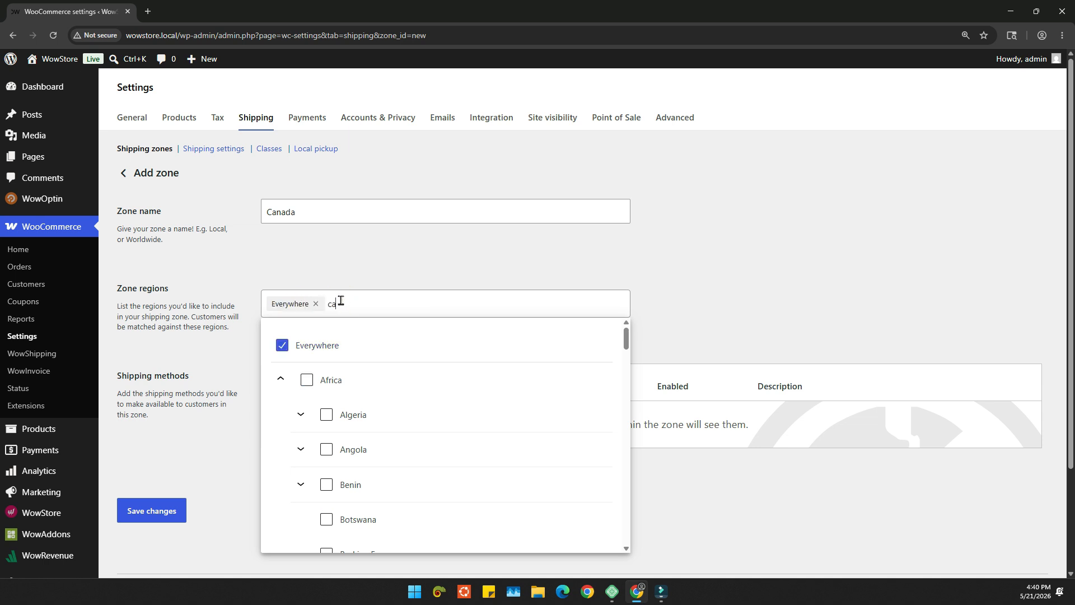
{"action": "left_click", "coordinate": [327, 414]}
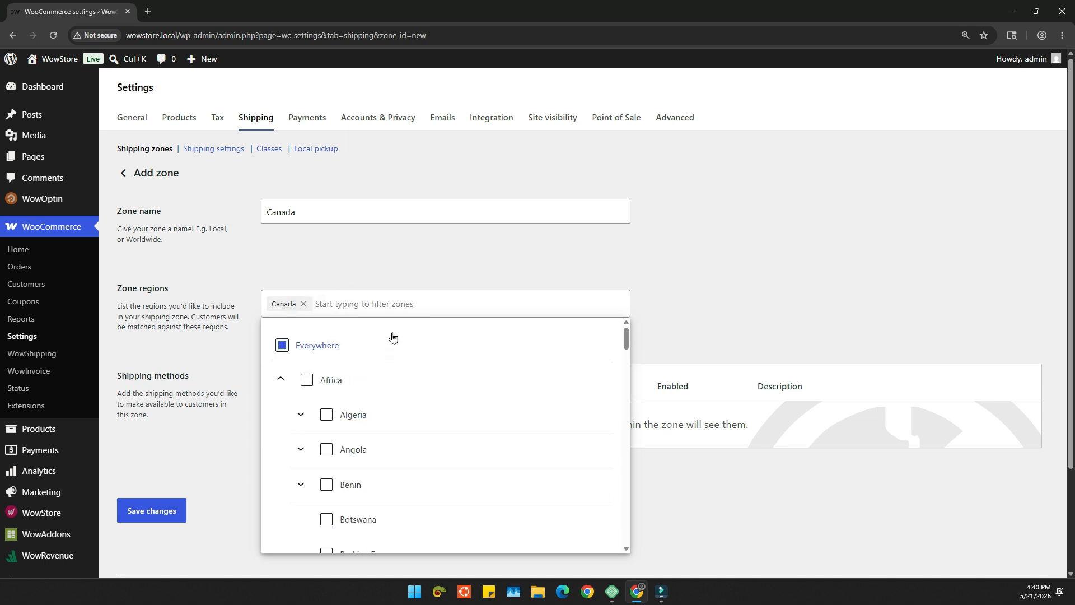
{"action": "left_click", "coordinate": [393, 298]}
- Limit the Canada zone to the postcode 90210
{"action": "left_click", "coordinate": [359, 327]}
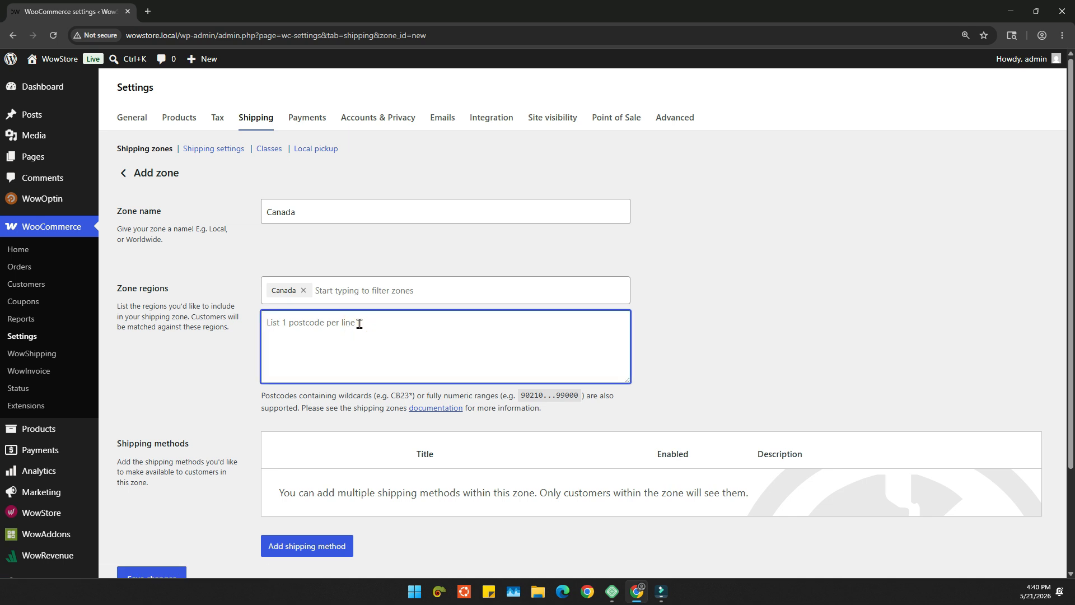
{"action": "type", "text": "90210"}
{"action": "left_click", "coordinate": [358, 412]}
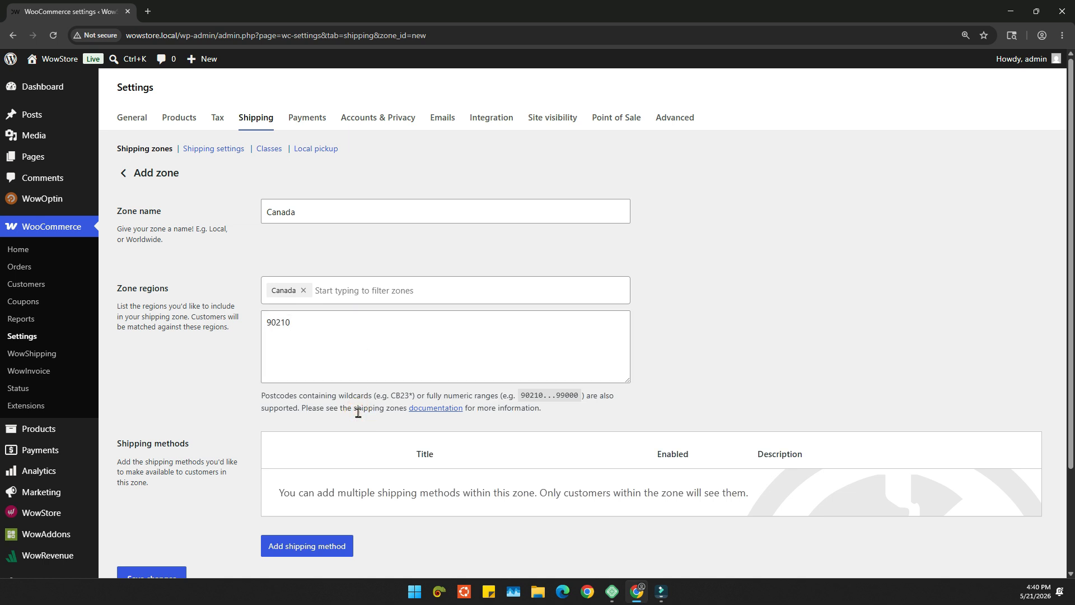
- Clear the zone's postcode limit and save the Canada shipping zone
{"action": "left_click", "coordinate": [340, 327]}
{"action": "double_click", "coordinate": [340, 327]}
{"action": "key", "text": "BackSpace"}
{"action": "left_click", "coordinate": [237, 350]}
{"action": "scroll", "coordinate": [175, 437], "scroll_direction": "down", "scroll_amount": 2}
{"action": "left_click", "coordinate": [158, 469]}
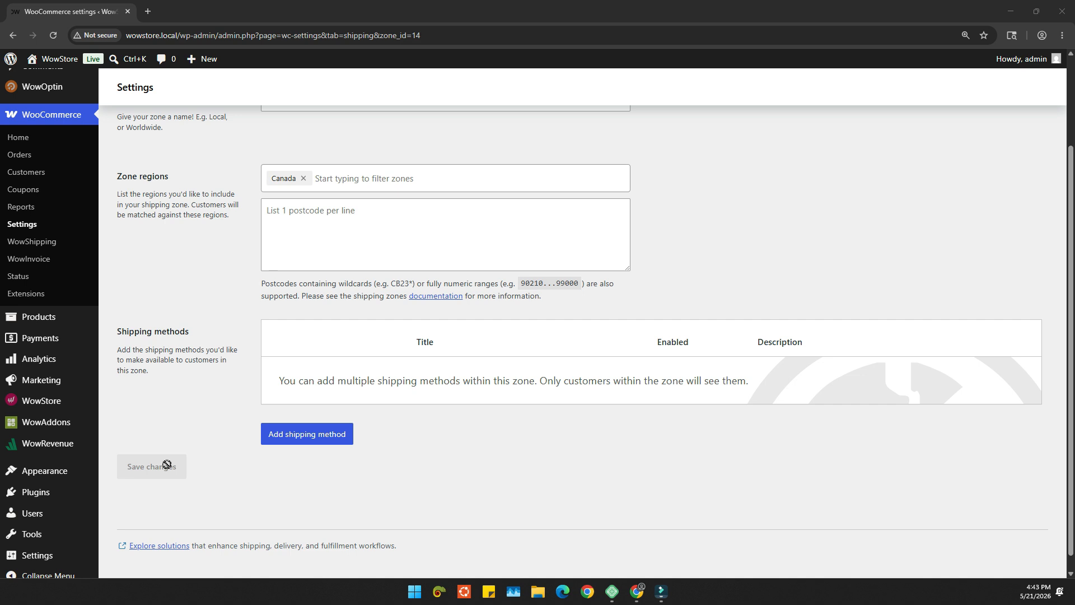
- Add the Flexible Shipping (WowShipping) method to the Canada zone
{"action": "left_click", "coordinate": [278, 436]}
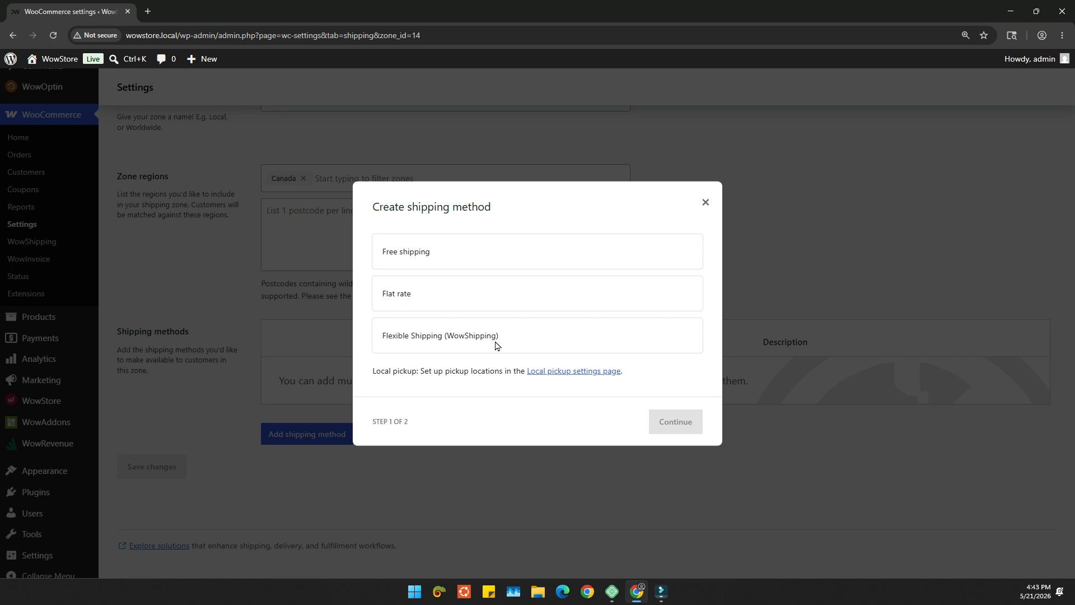
{"action": "left_click", "coordinate": [452, 341]}
{"action": "left_click", "coordinate": [671, 443]}
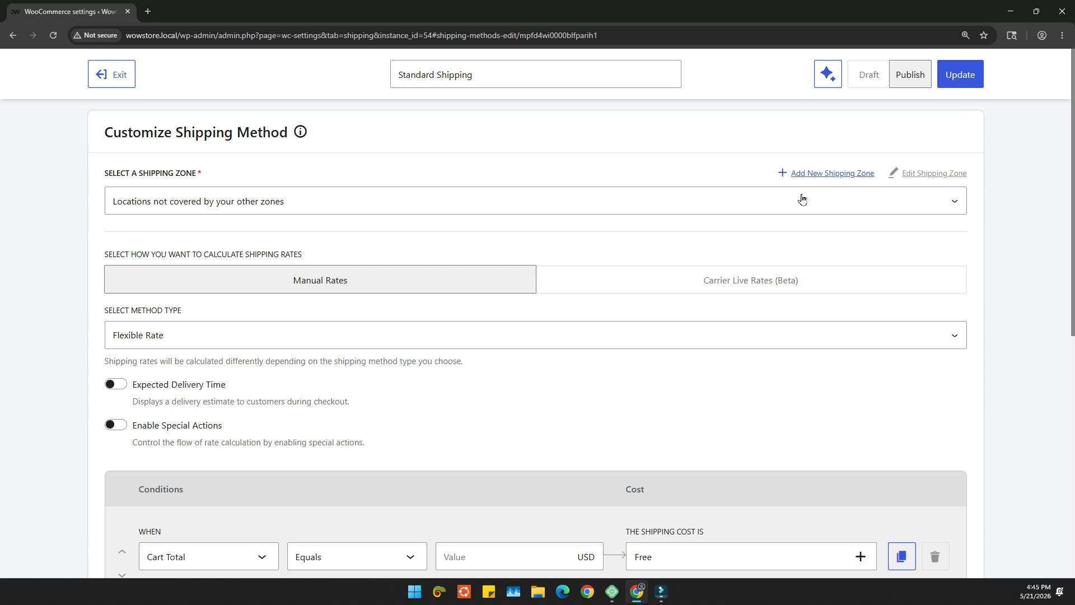
{"action": "left_click", "coordinate": [824, 174]}
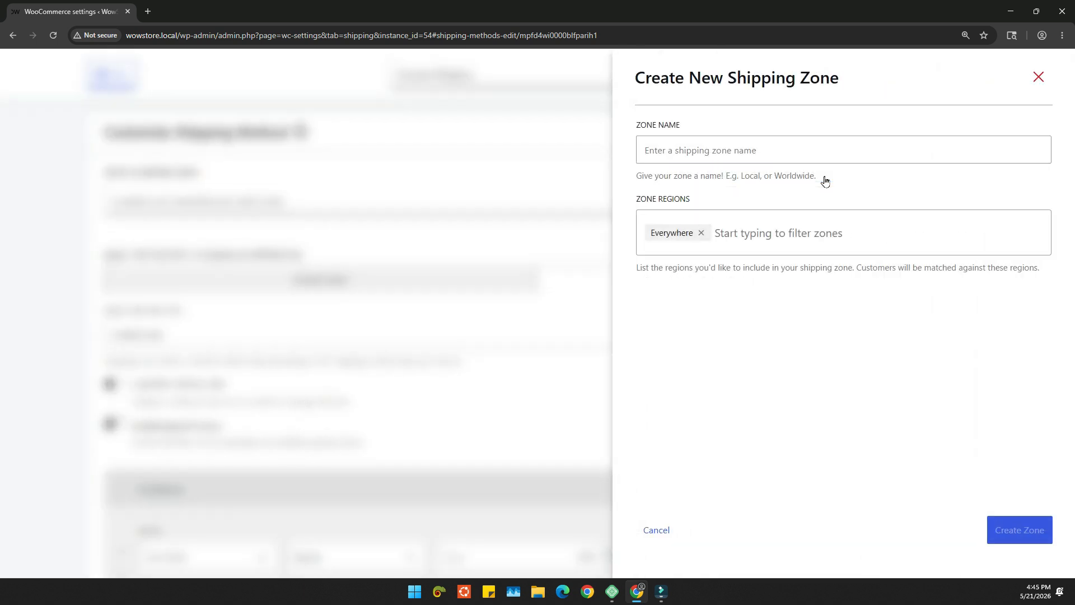
{"action": "left_click", "coordinate": [801, 153]}
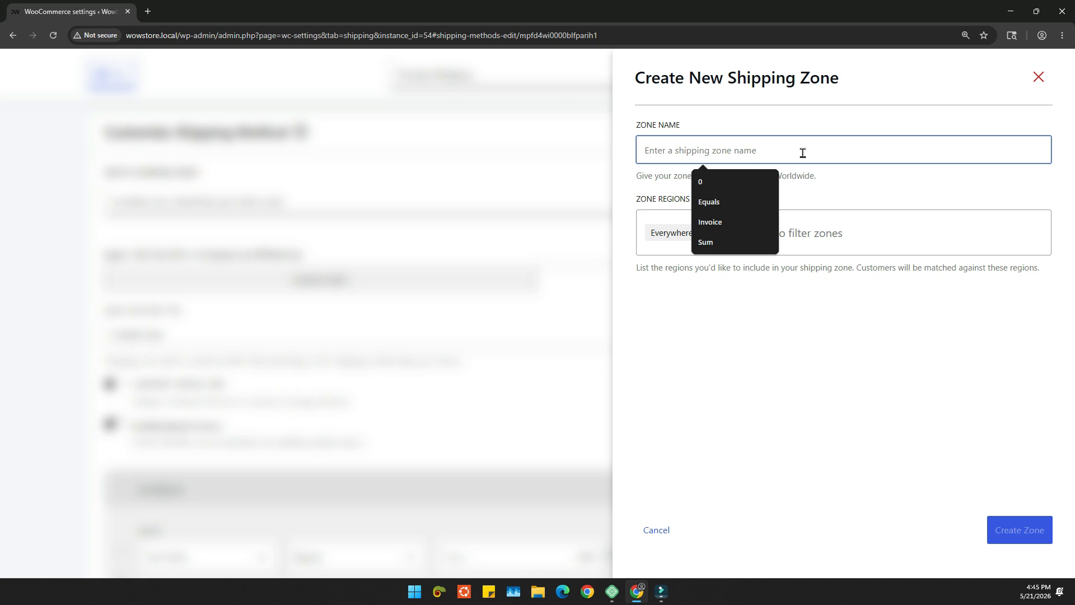
{"action": "left_click", "coordinate": [834, 207]}
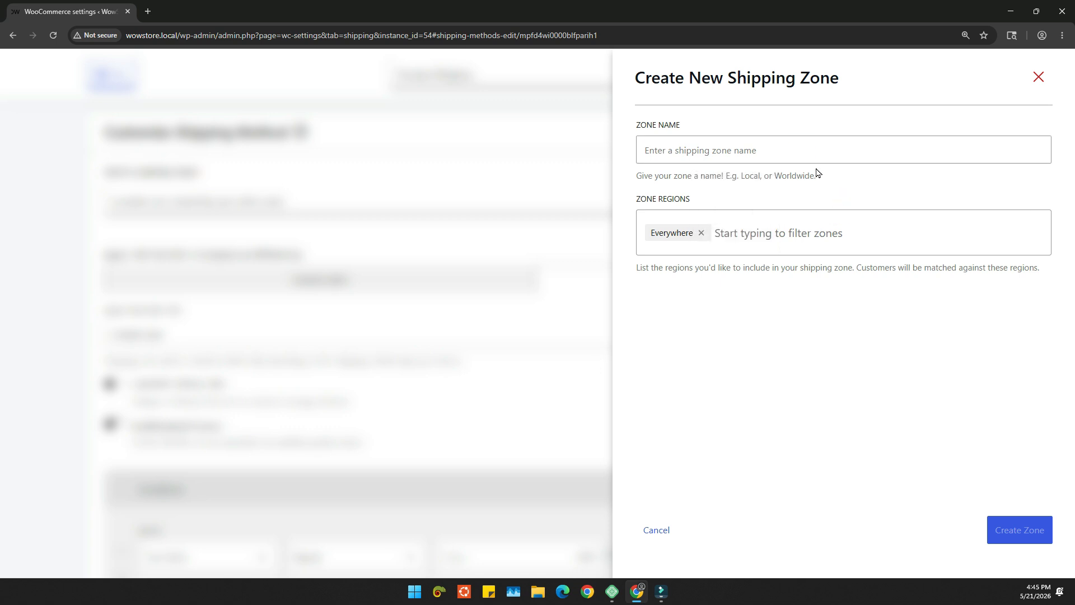
{"action": "left_click", "coordinate": [766, 227]}
{"action": "scroll", "coordinate": [747, 291], "scroll_direction": "down", "scroll_amount": 1}
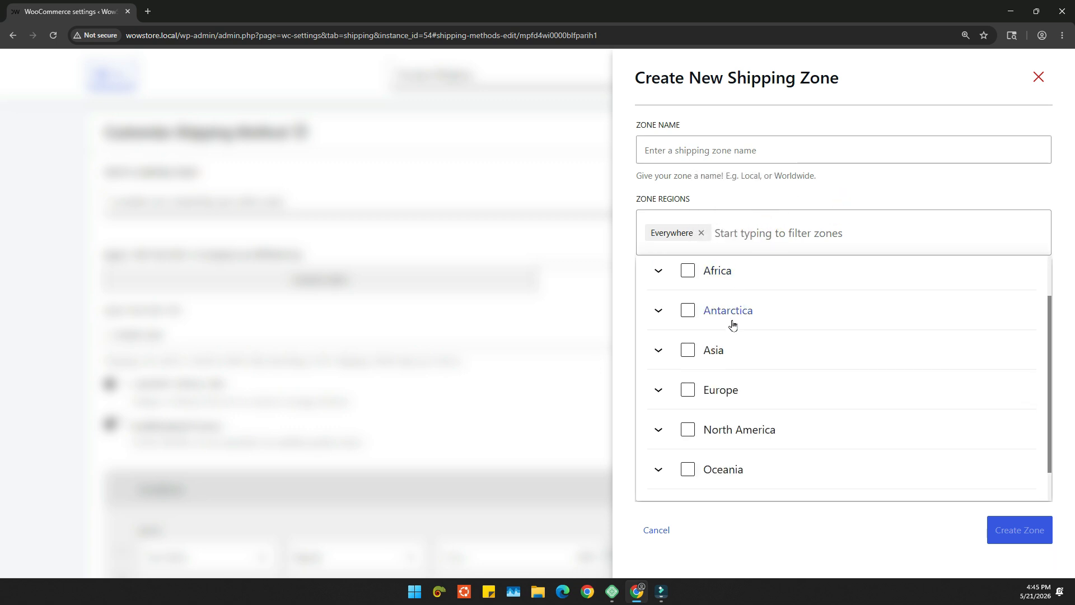
{"action": "scroll", "coordinate": [738, 322], "scroll_direction": "down", "scroll_amount": 1}
{"action": "left_click", "coordinate": [759, 352]}
{"action": "scroll", "coordinate": [781, 375], "scroll_direction": "down", "scroll_amount": 3}
{"action": "scroll", "coordinate": [784, 377], "scroll_direction": "down", "scroll_amount": 2}
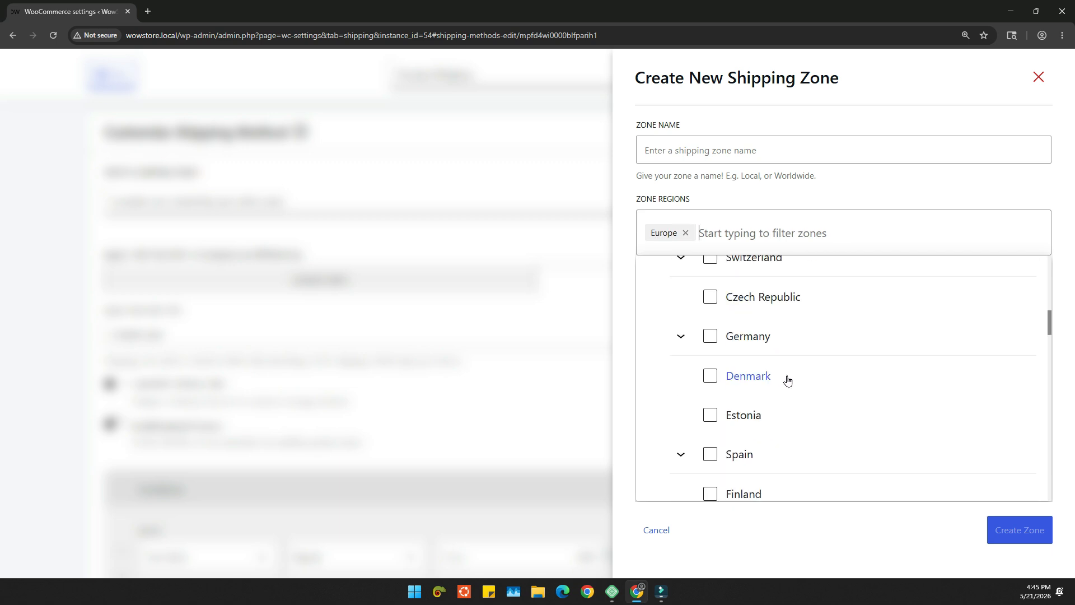
{"action": "scroll", "coordinate": [781, 370], "scroll_direction": "up", "scroll_amount": 4}
{"action": "left_click", "coordinate": [686, 234]}
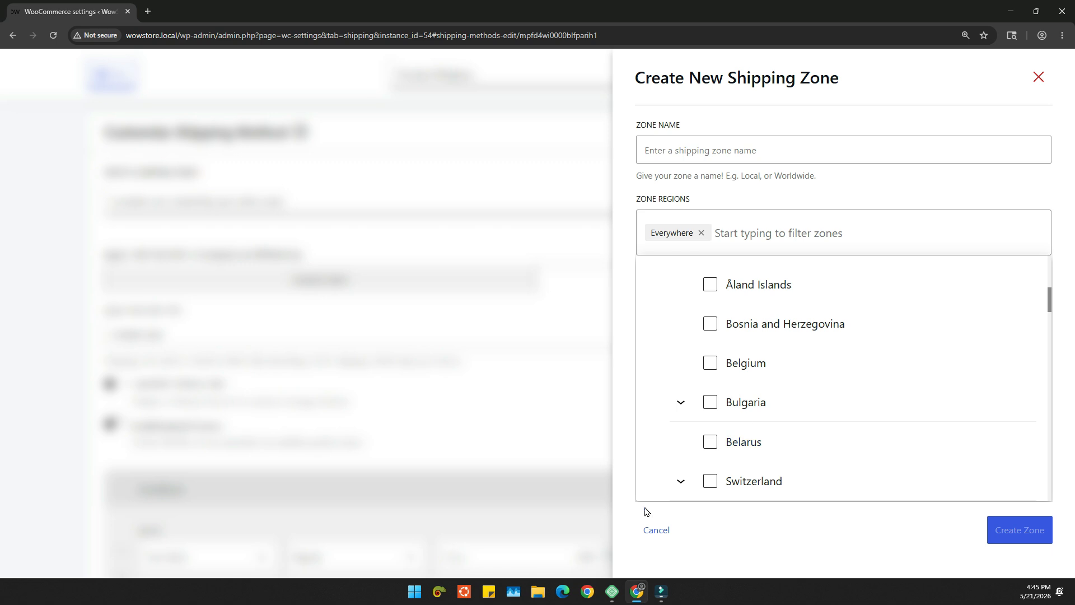
{"action": "left_click", "coordinate": [653, 529]}
- Assign the Standard Shipping method to the Canada zone and open that zone's regions for editing
{"action": "left_click", "coordinate": [329, 203]}
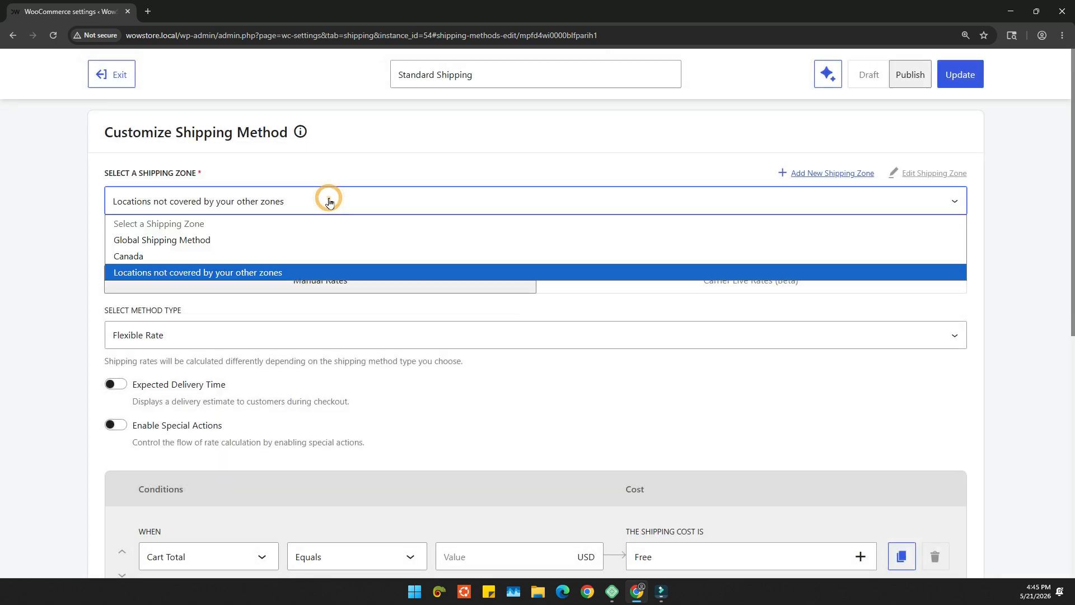
{"action": "left_click", "coordinate": [268, 257]}
{"action": "left_click", "coordinate": [926, 178]}
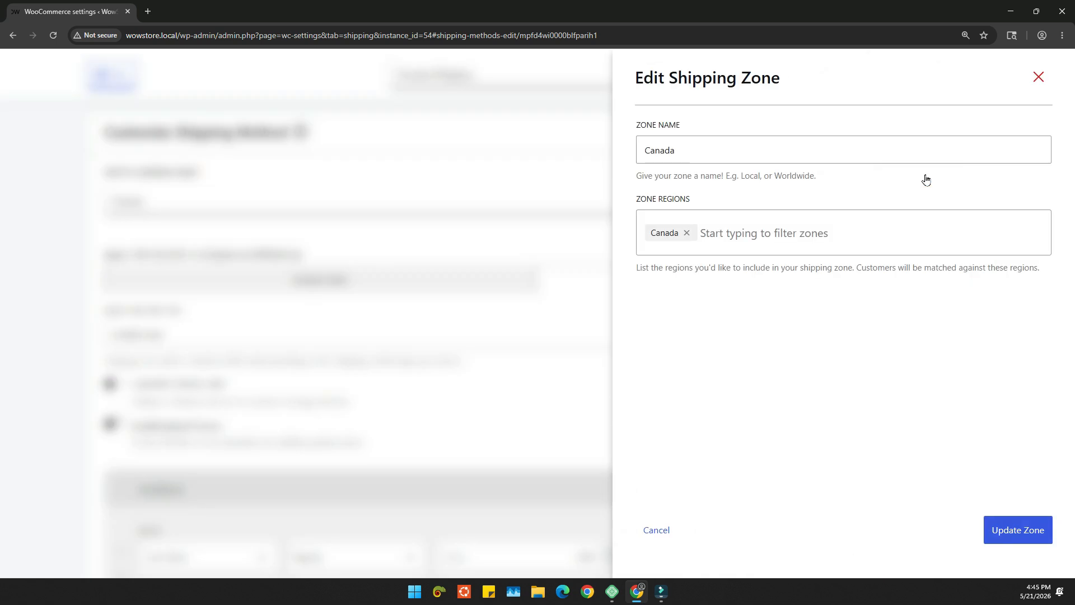
{"action": "left_click", "coordinate": [774, 234]}
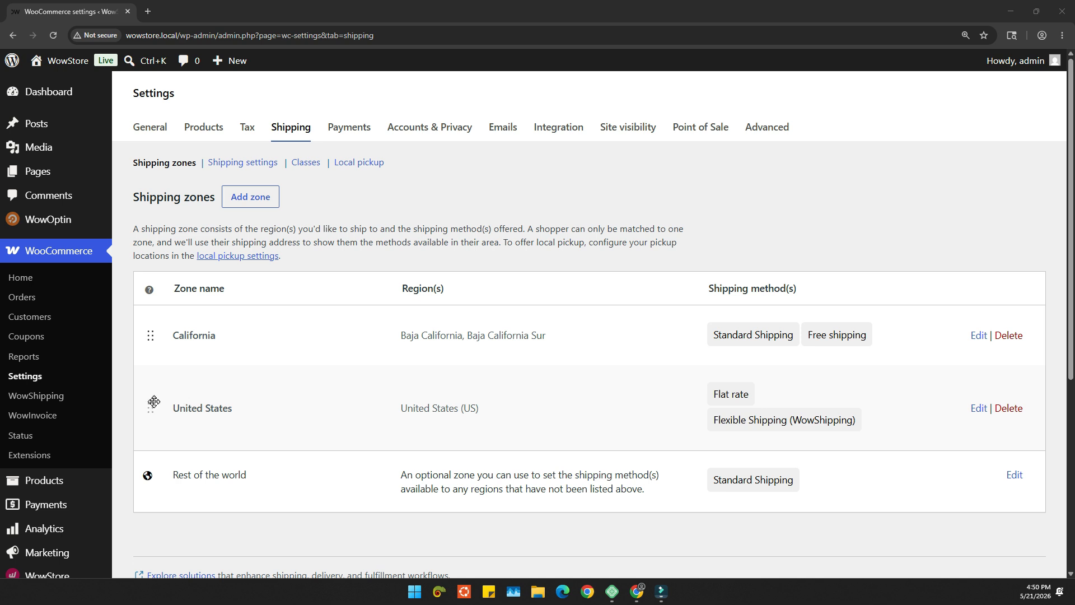
- Try the United States zone above California in the zone order and move California back to first place
{"action": "left_click_drag", "start_coordinate": [150, 408], "coordinate": [141, 323]}
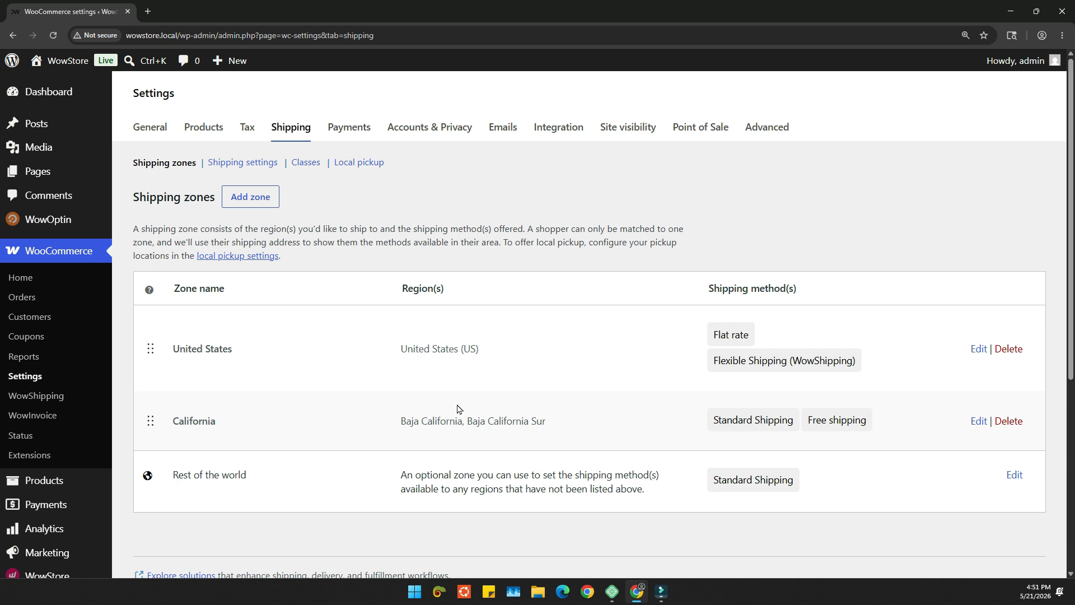
{"action": "left_click_drag", "start_coordinate": [146, 420], "coordinate": [134, 322]}
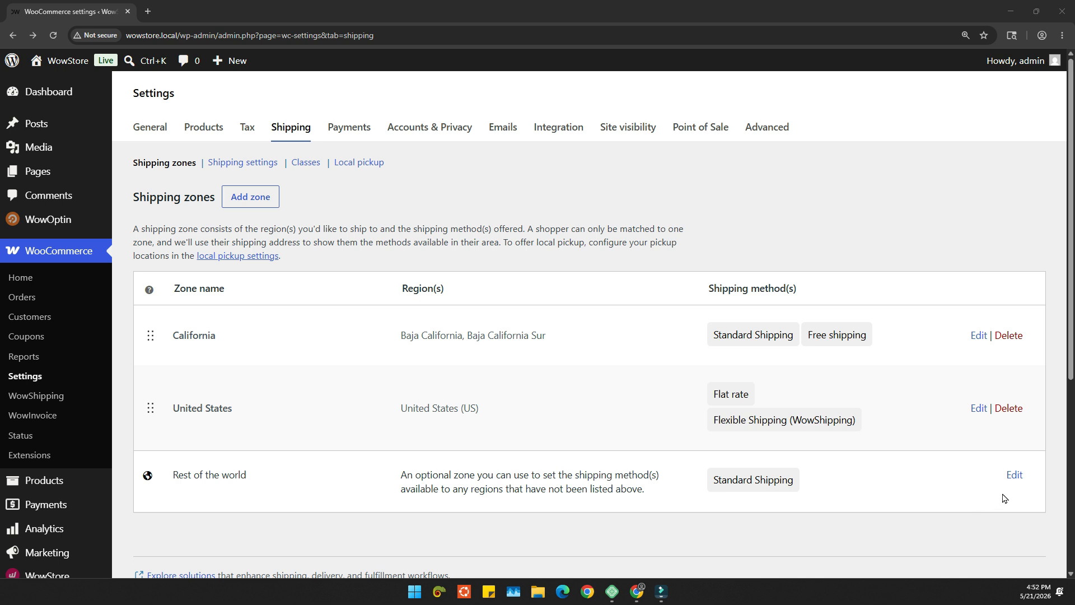
- Inspect the shipping methods of the Rest of the world zone and return to the shipping zones list
{"action": "left_click", "coordinate": [1011, 475]}
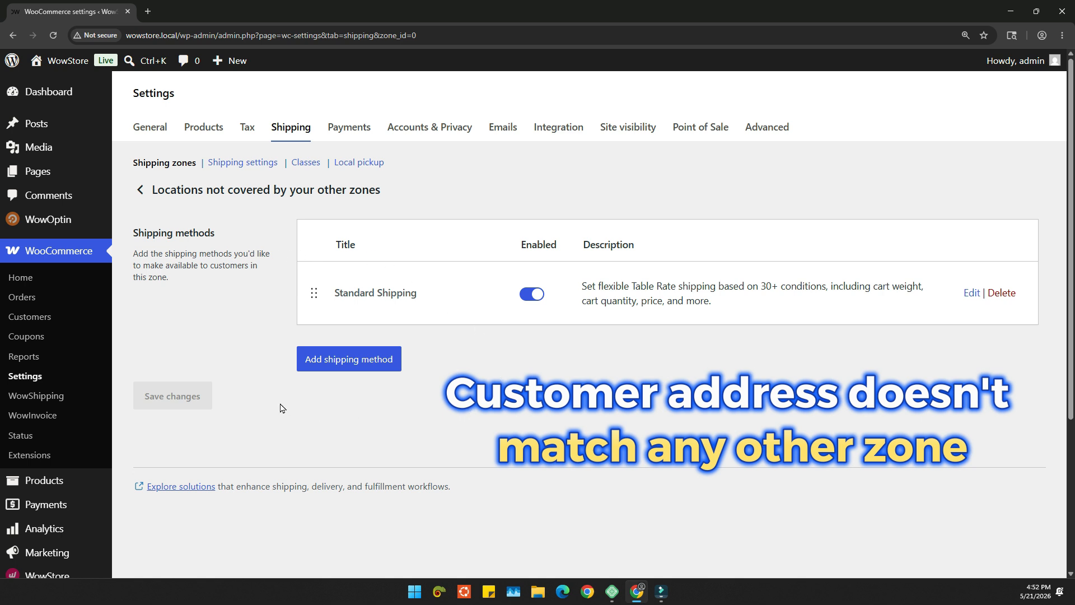
{"action": "left_click", "coordinate": [140, 190]}
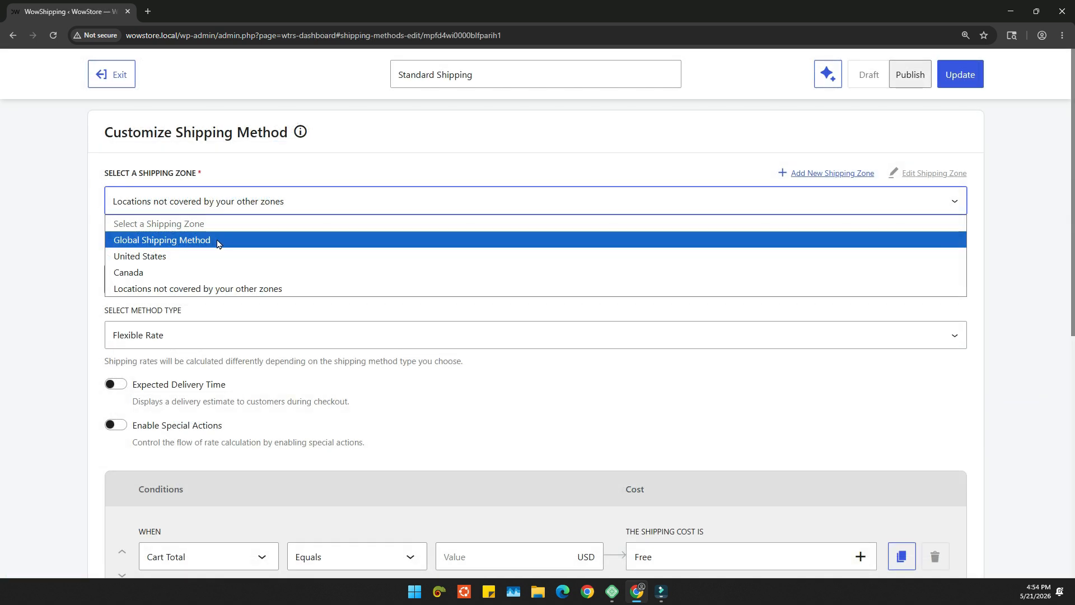
{"action": "left_click", "coordinate": [213, 239]}
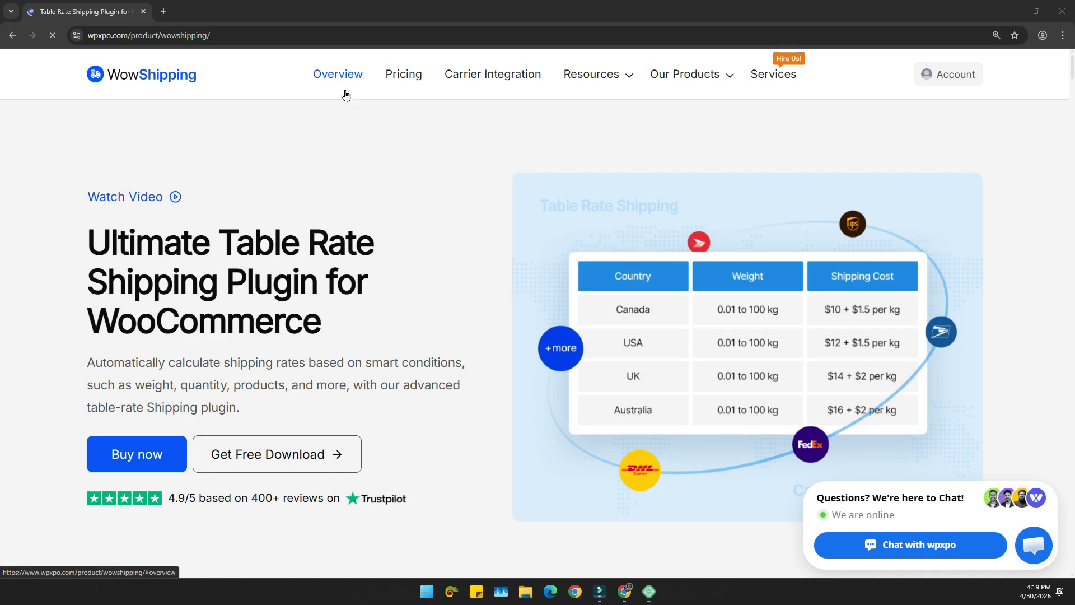
- Examine the shipping conditions overview on the WowShipping product page
{"action": "left_click", "coordinate": [343, 90]}
{"action": "scroll", "coordinate": [403, 168], "scroll_direction": "down", "scroll_amount": 5}
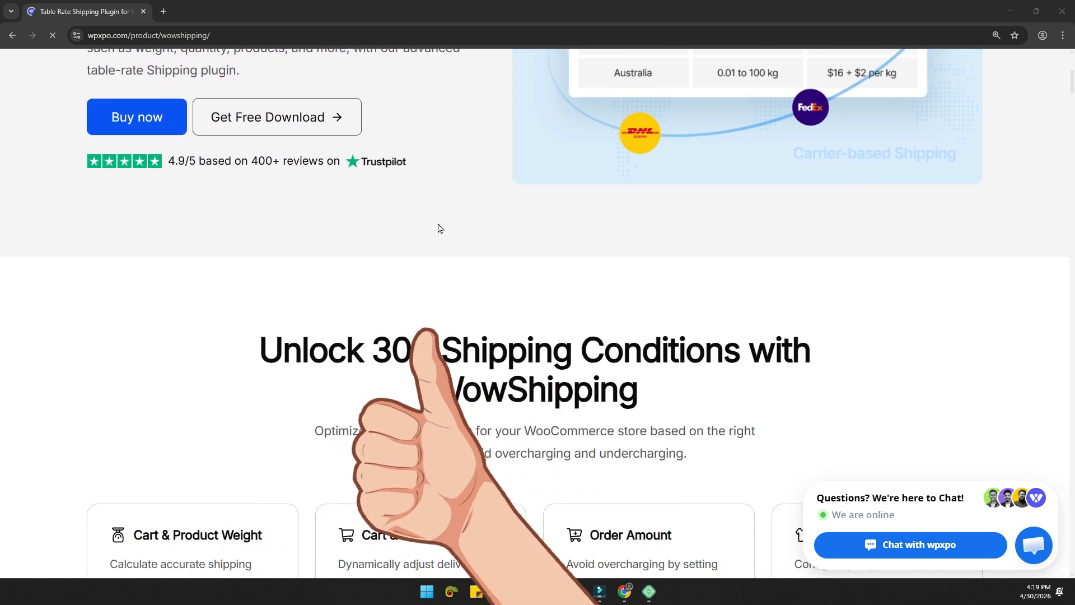
{"action": "scroll", "coordinate": [439, 227], "scroll_direction": "down", "scroll_amount": 2}
{"action": "left_click_drag", "start_coordinate": [262, 227], "coordinate": [657, 284]}
{"action": "scroll", "coordinate": [656, 280], "scroll_direction": "down", "scroll_amount": 5}
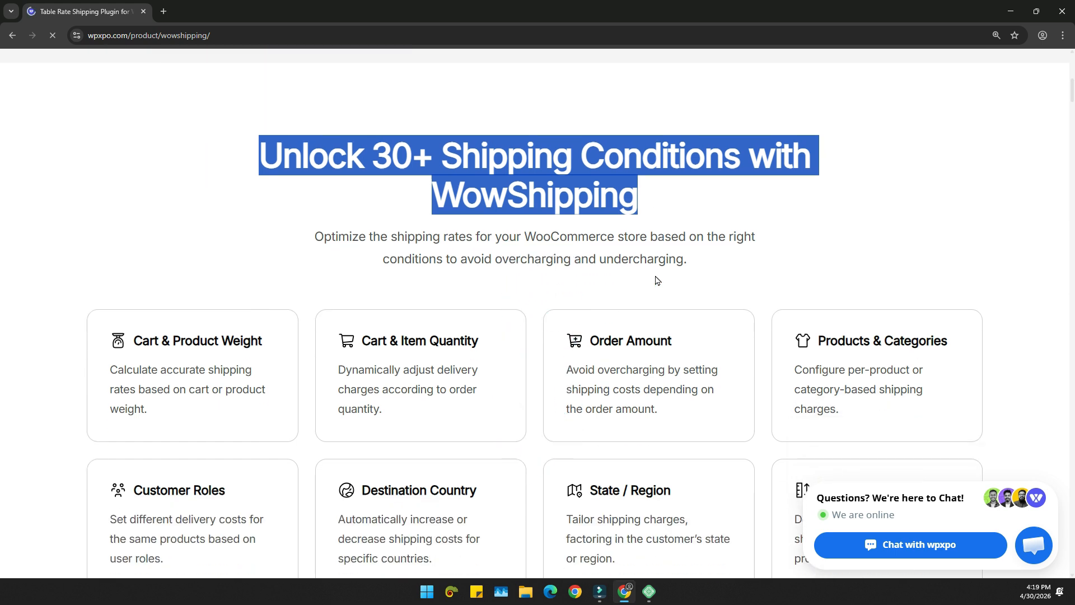
{"action": "scroll", "coordinate": [658, 276], "scroll_direction": "down", "scroll_amount": 3}
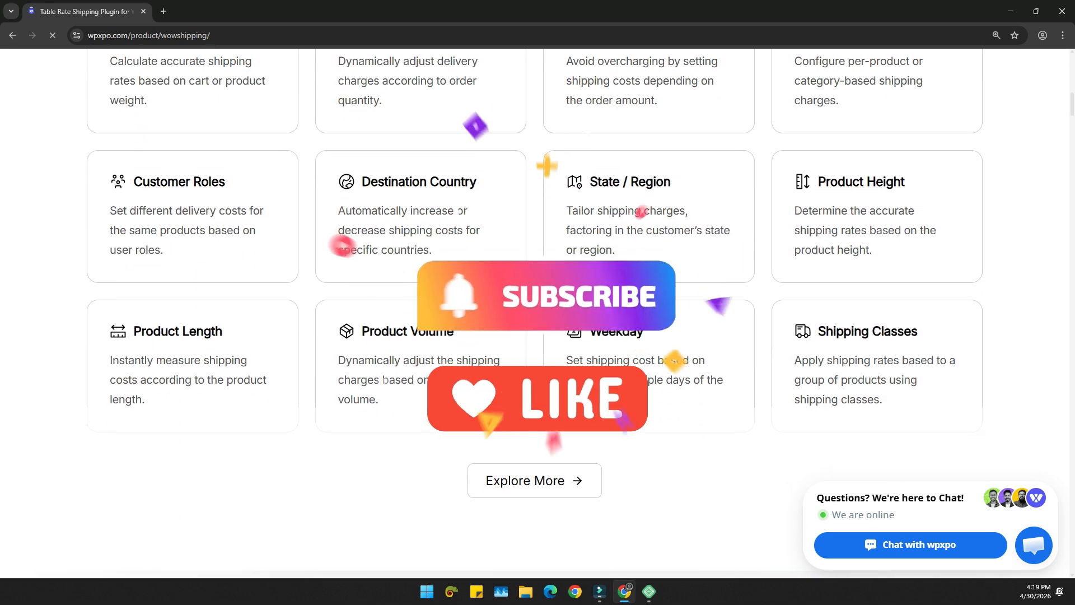
- Explore more WowShipping conditions and read through the full list down to the testimonials
{"action": "left_click", "coordinate": [537, 535]}
{"action": "scroll", "coordinate": [581, 365], "scroll_direction": "down", "scroll_amount": 8}
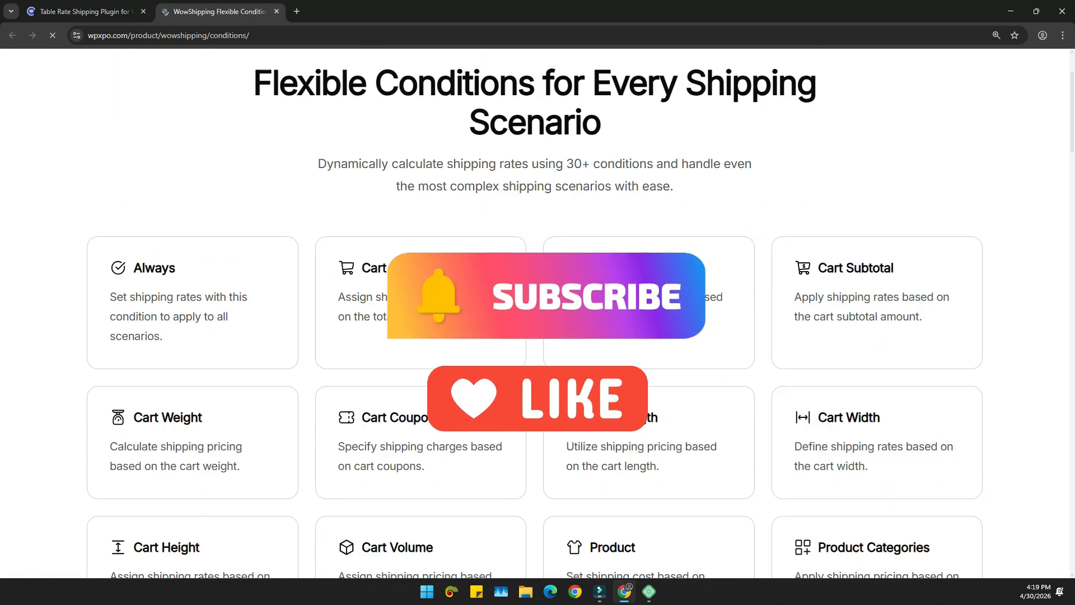
{"action": "scroll", "coordinate": [583, 364], "scroll_direction": "down", "scroll_amount": 8}
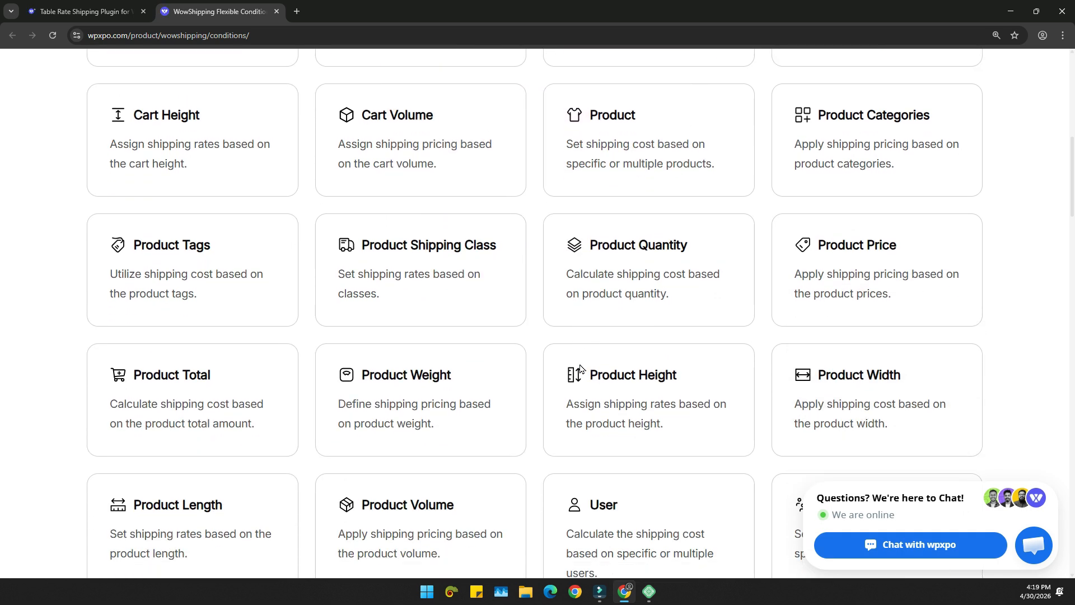
{"action": "scroll", "coordinate": [590, 363], "scroll_direction": "down", "scroll_amount": 5}
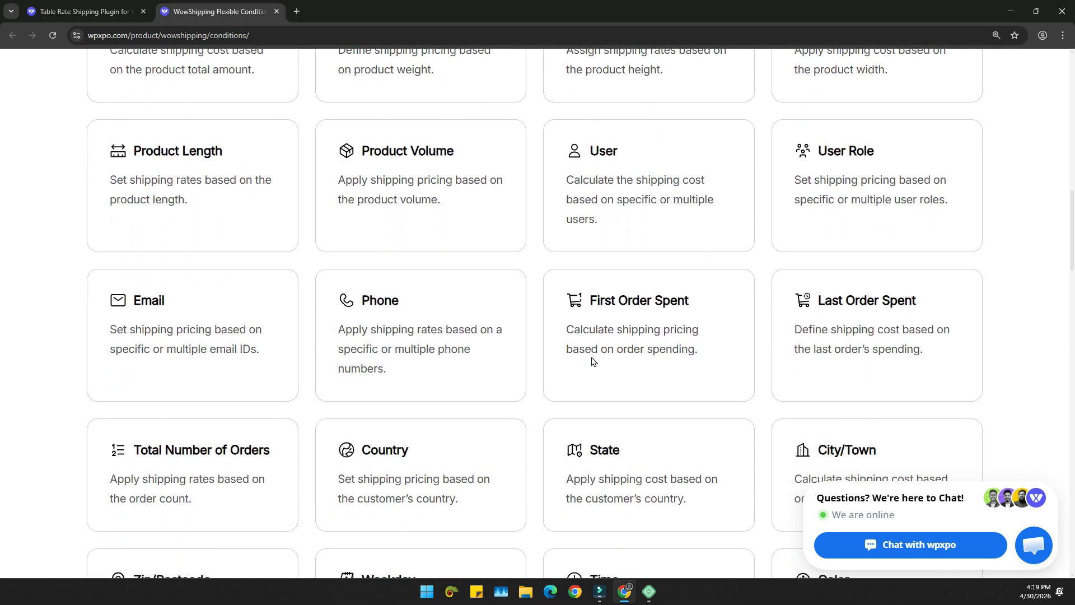
{"action": "scroll", "coordinate": [604, 358], "scroll_direction": "down", "scroll_amount": 8}
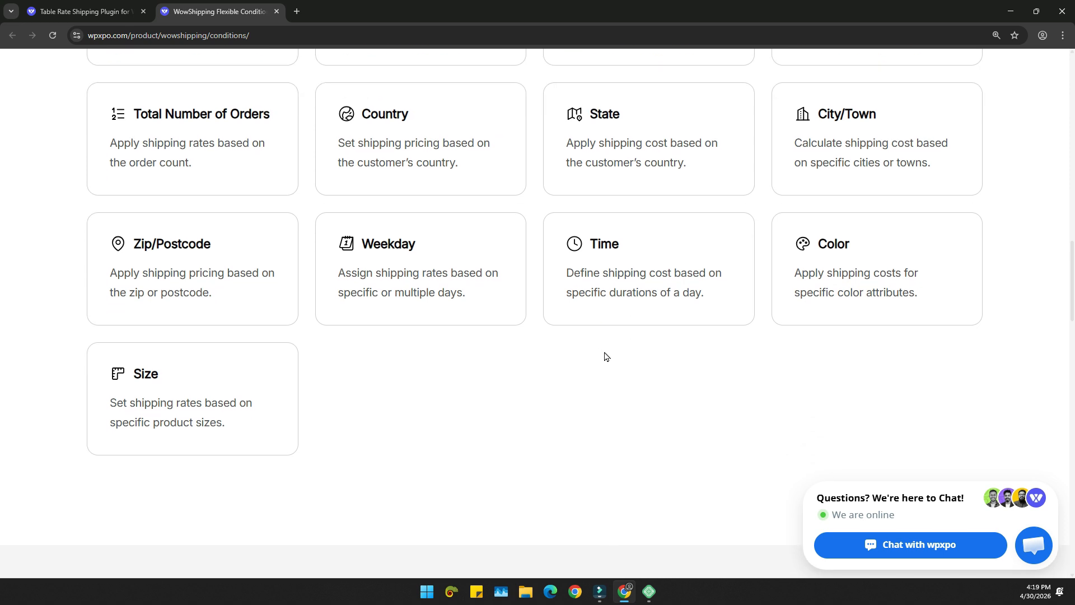
{"action": "scroll", "coordinate": [613, 365], "scroll_direction": "down", "scroll_amount": 5}
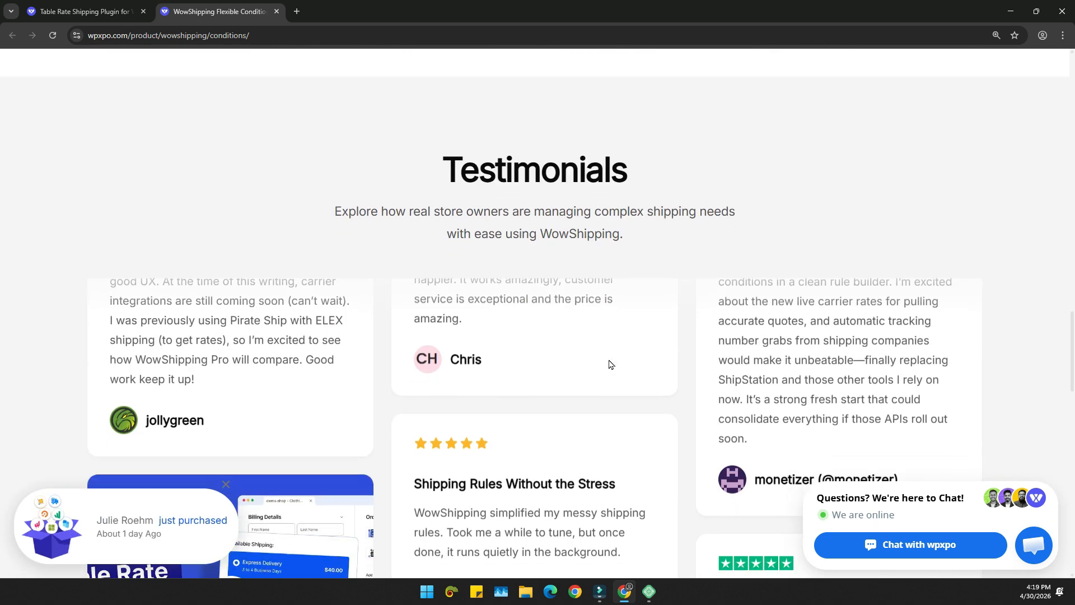